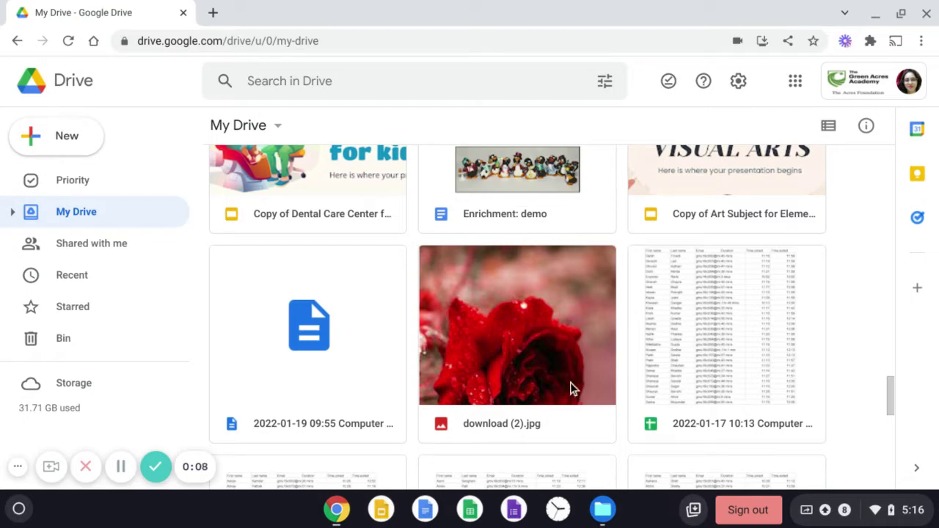
- Open the Share dialog for the rose image download (2).jpg from its context menu
scroll(571, 386, down, 1)
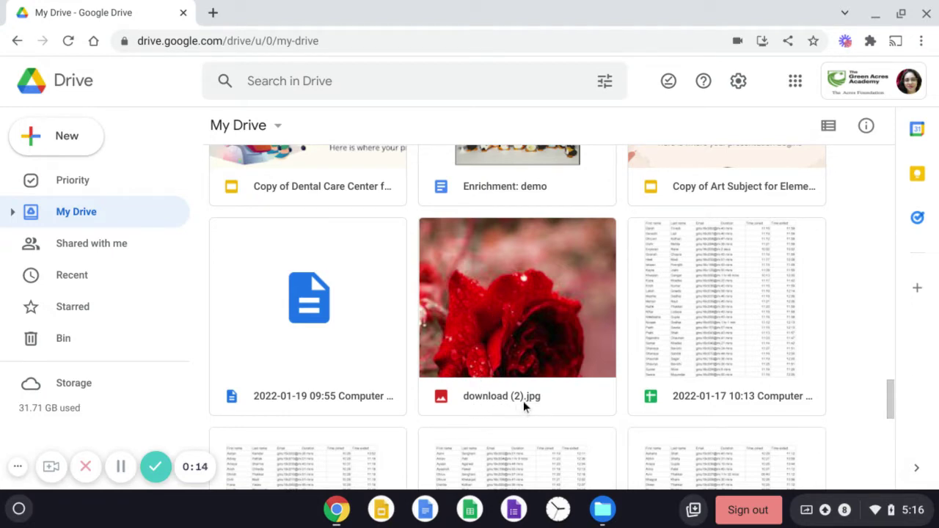
right_click(534, 350)
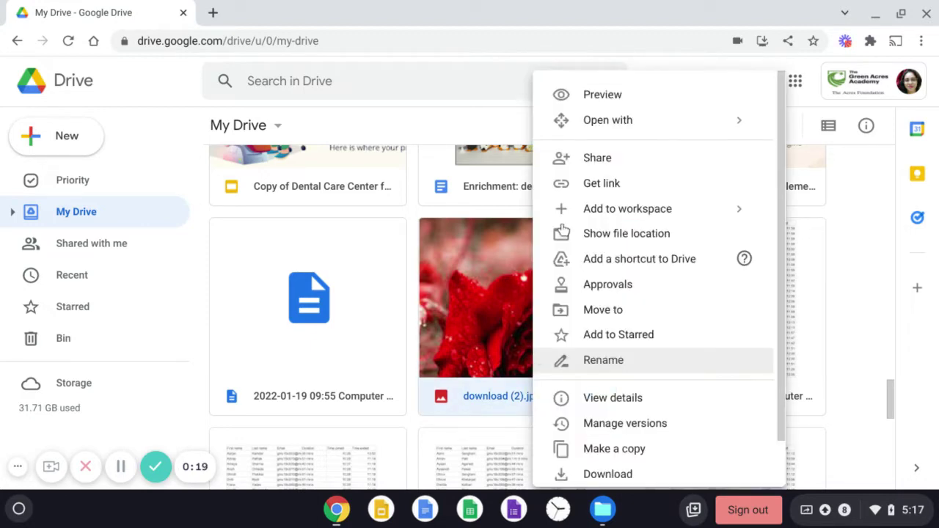
click(598, 161)
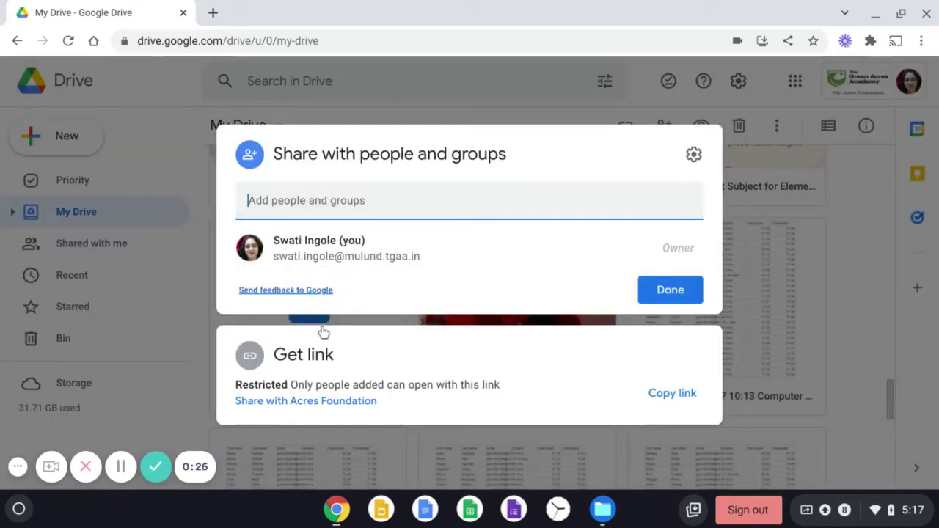
click(294, 199)
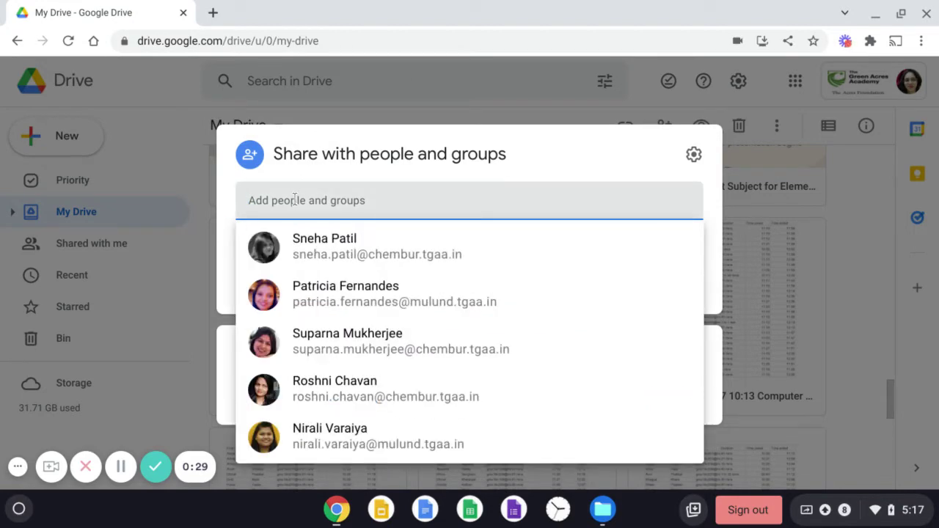
key(Escape)
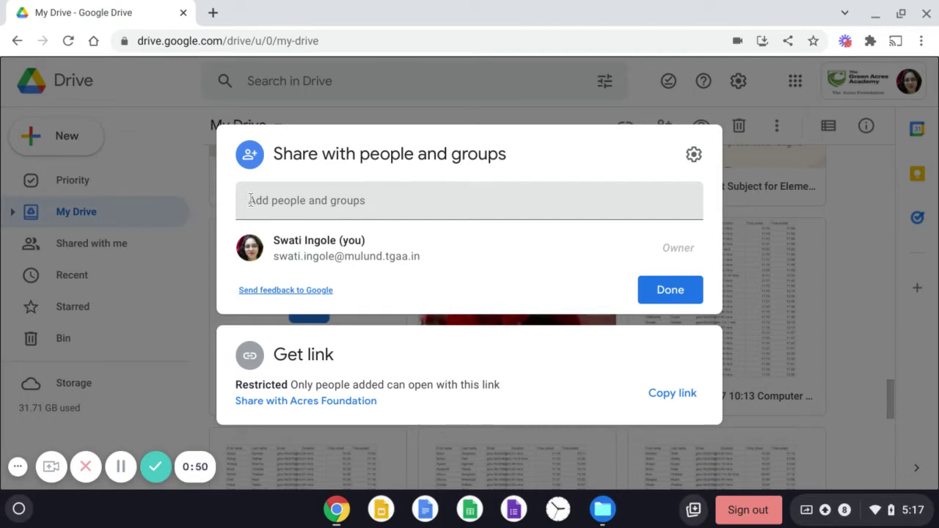
text(swa)
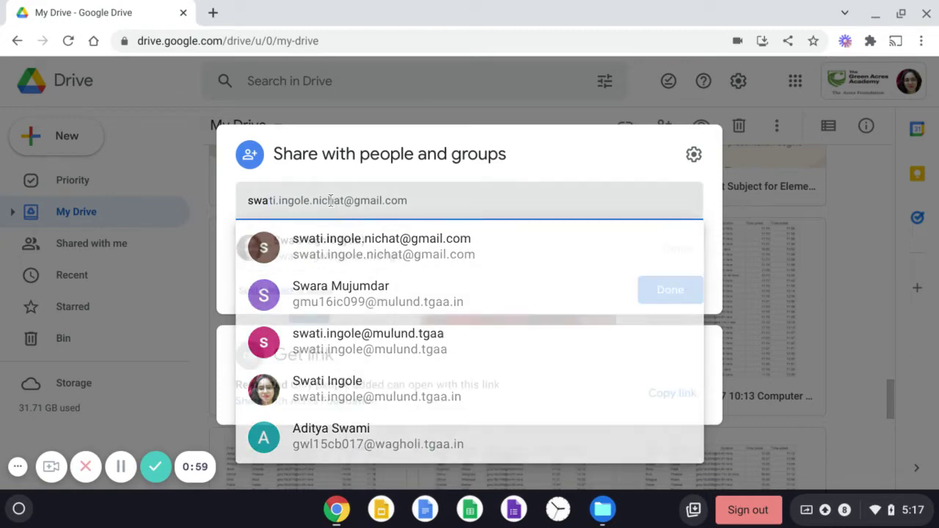
drag(331, 200, 243, 199)
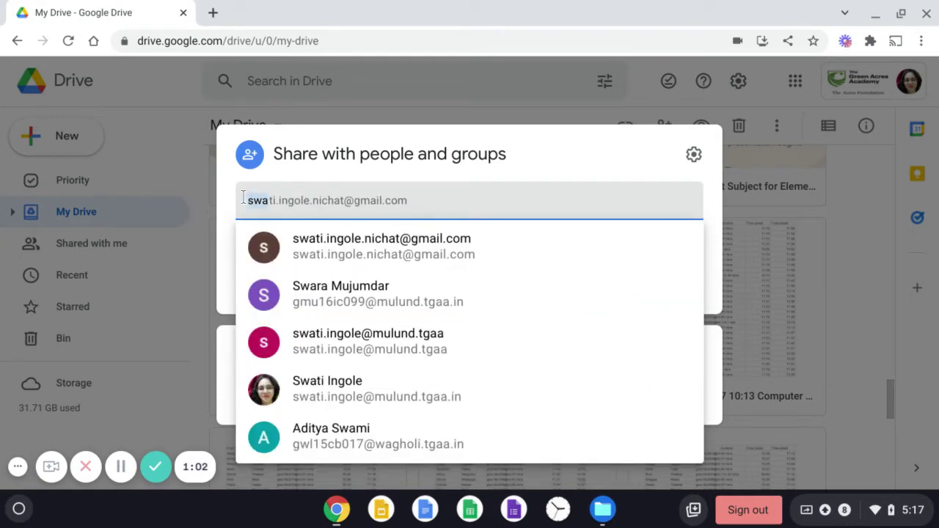
key(BackSpace)
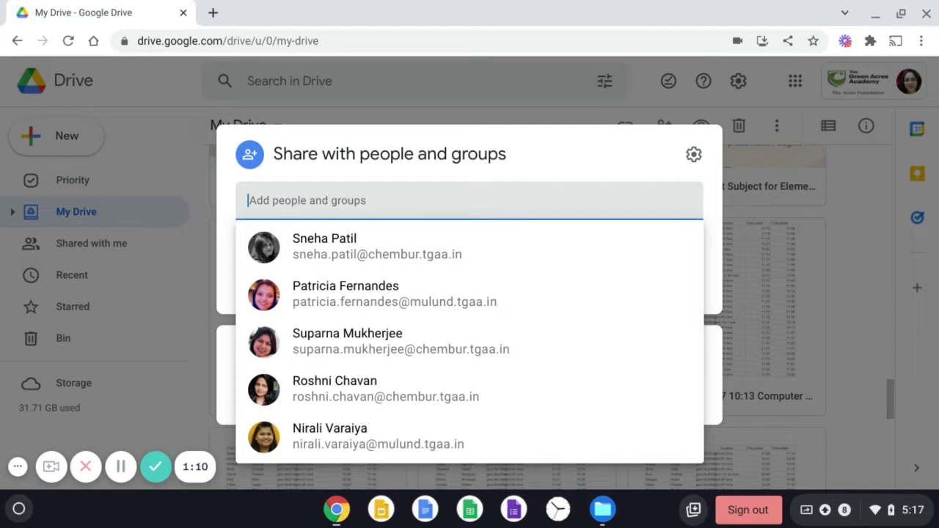
text(priya)
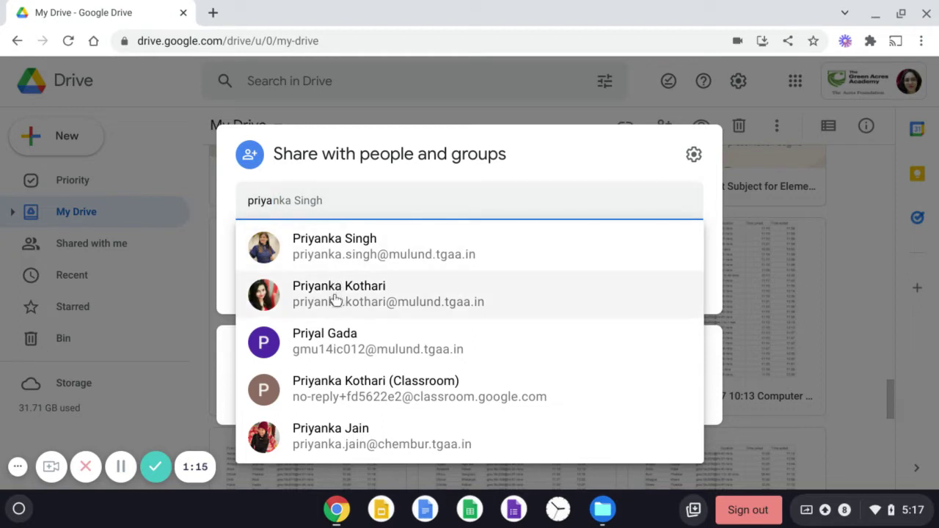
mouse_move(335, 298)
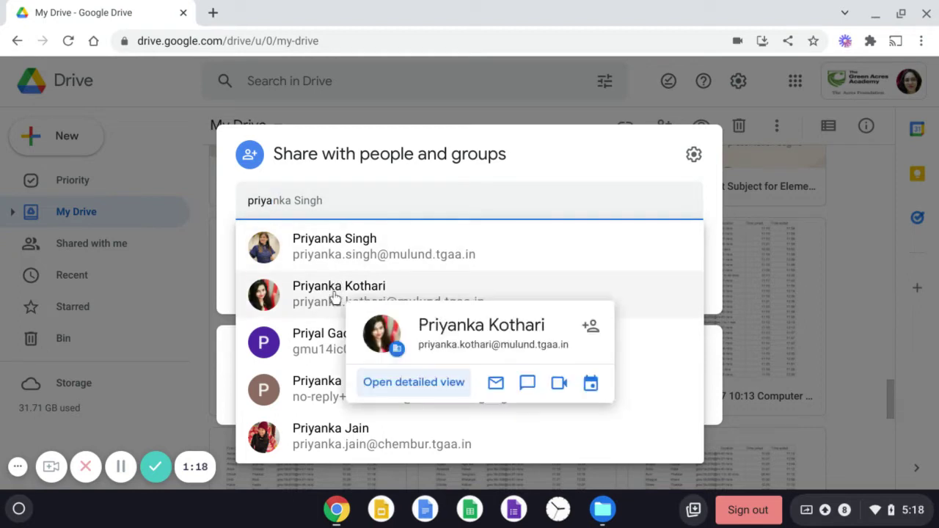
click(334, 298)
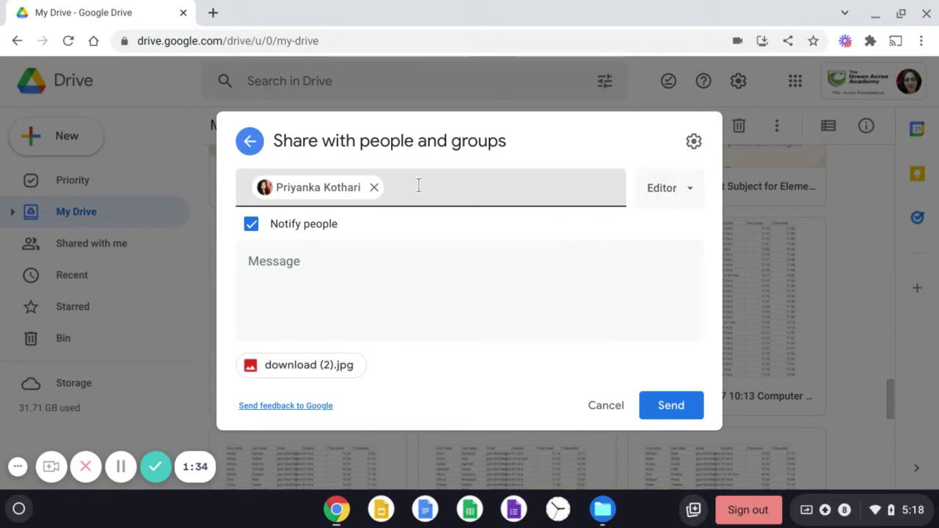
mouse_move(377, 192)
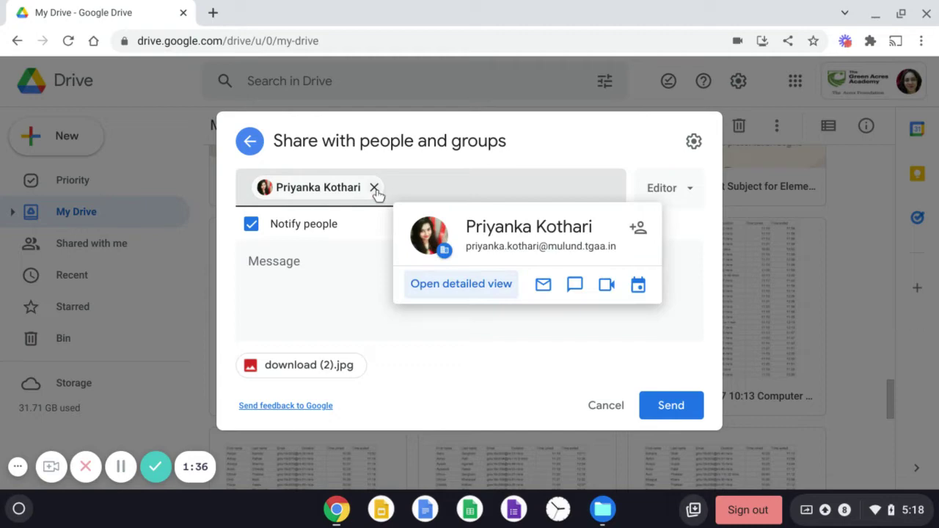
click(375, 188)
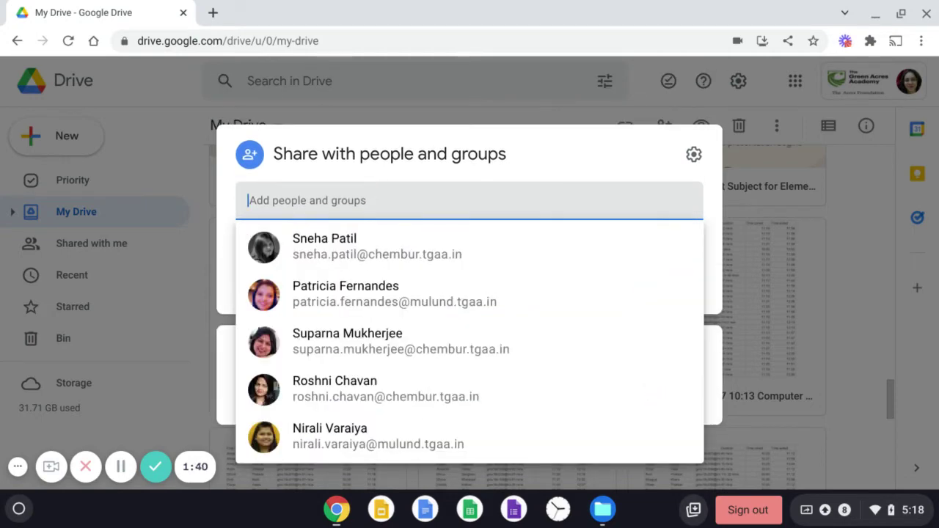
text(ros)
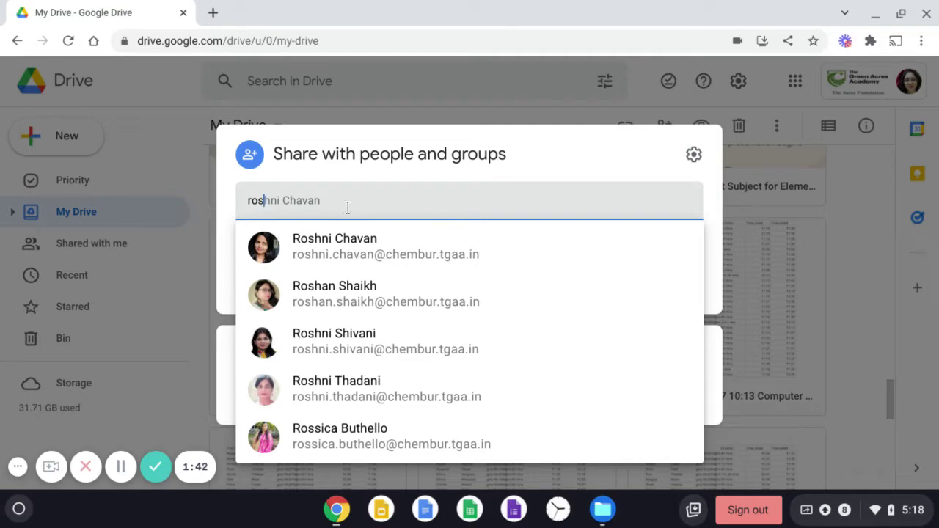
click(336, 247)
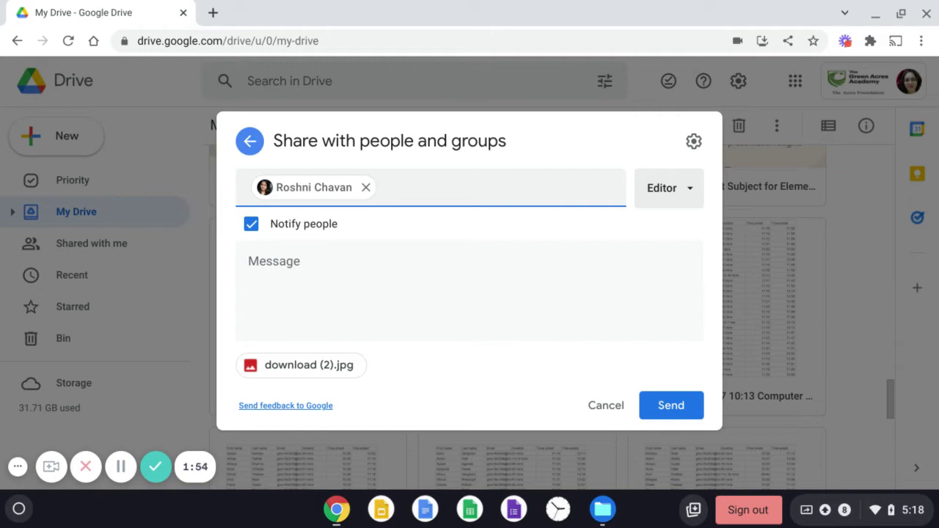
click(690, 191)
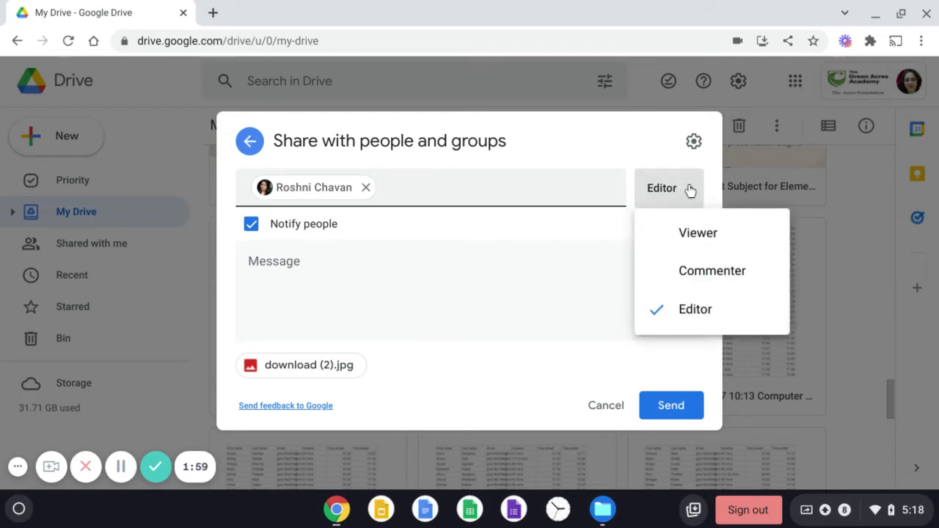
click(679, 233)
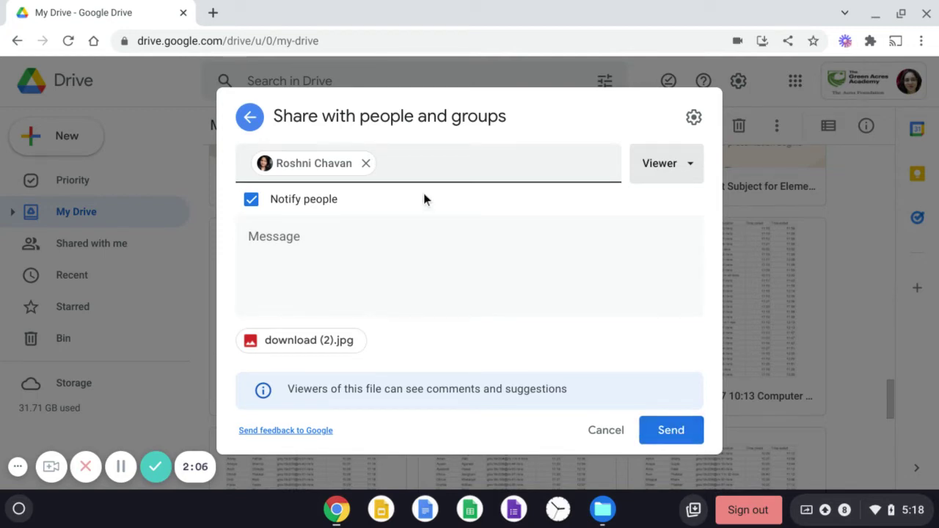
click(253, 120)
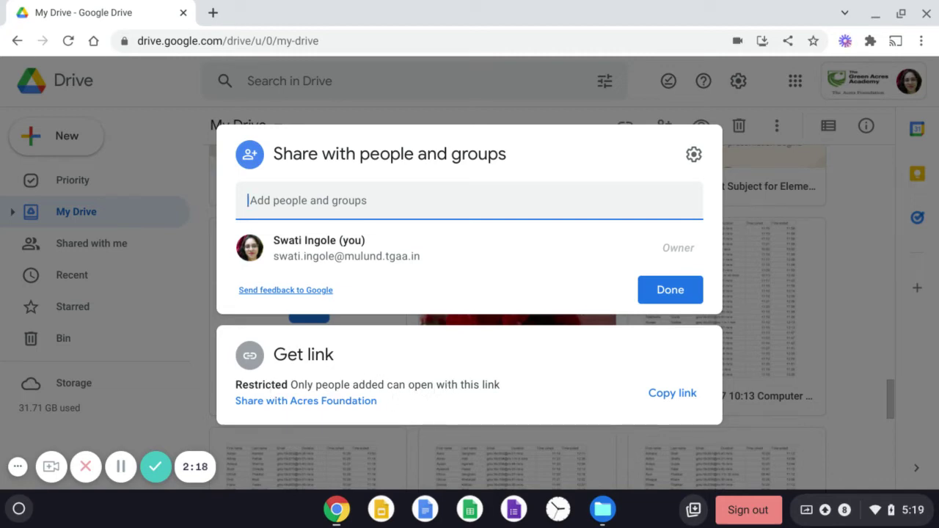
- Change General access for the link from Restricted to Acres Foundation
click(271, 388)
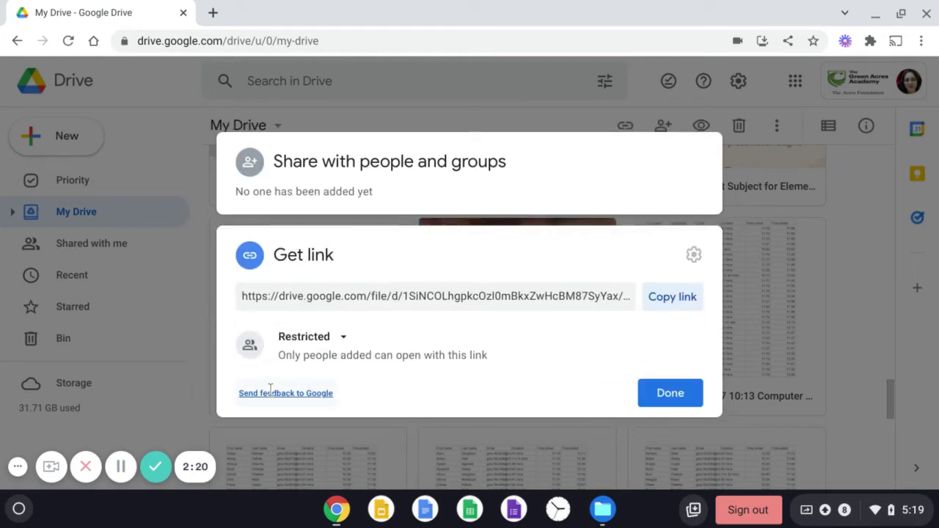
click(337, 347)
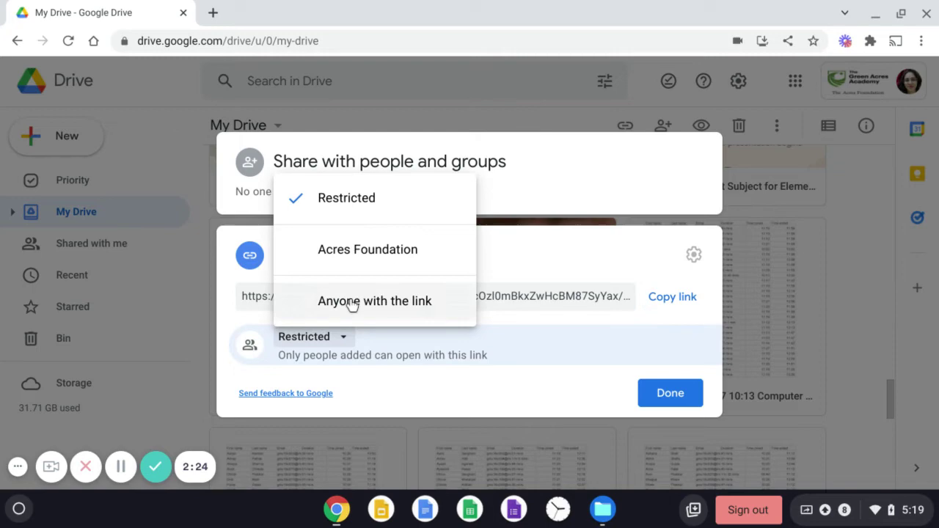
click(346, 253)
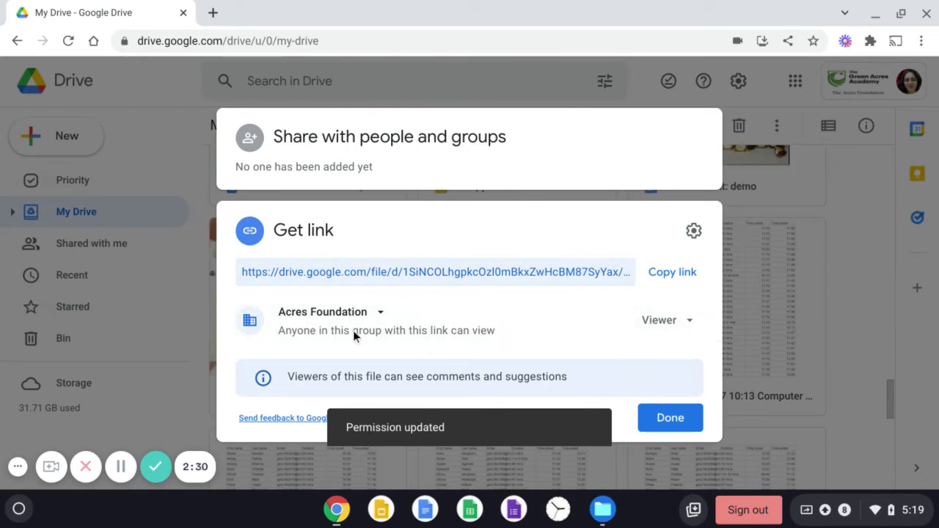
- Set the Acres Foundation link role to Editor, then switch it back to Viewer
click(684, 321)
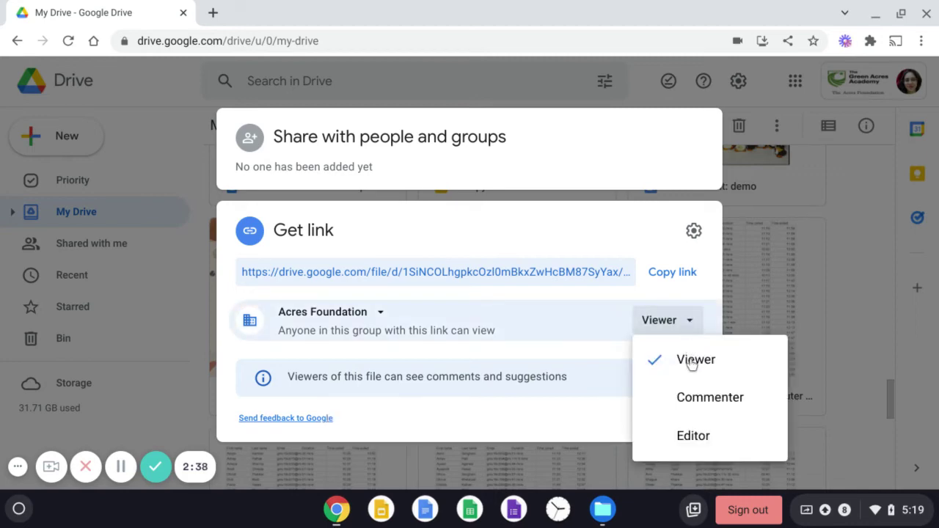
click(694, 437)
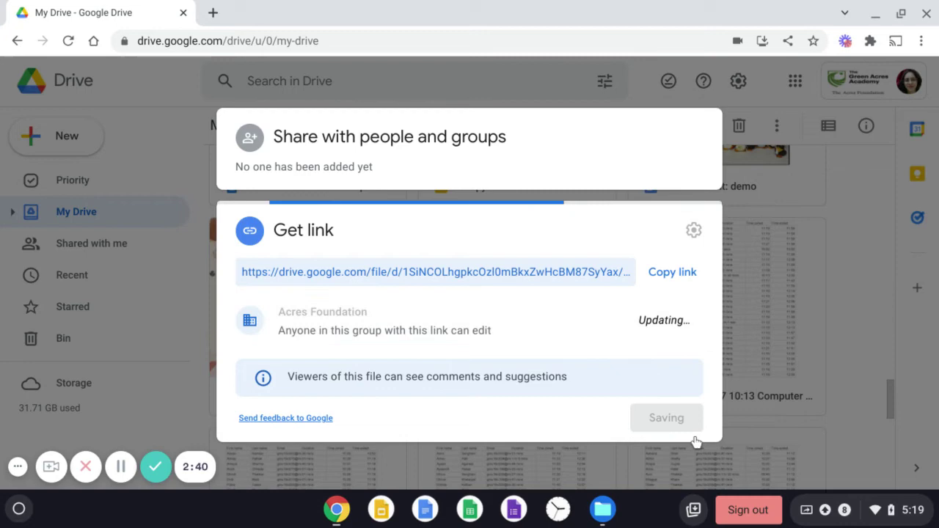
click(674, 356)
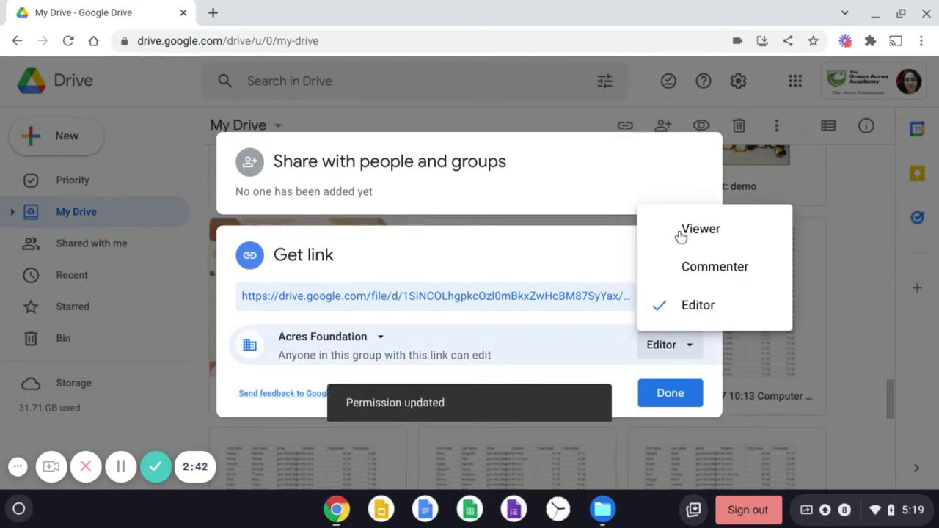
click(709, 231)
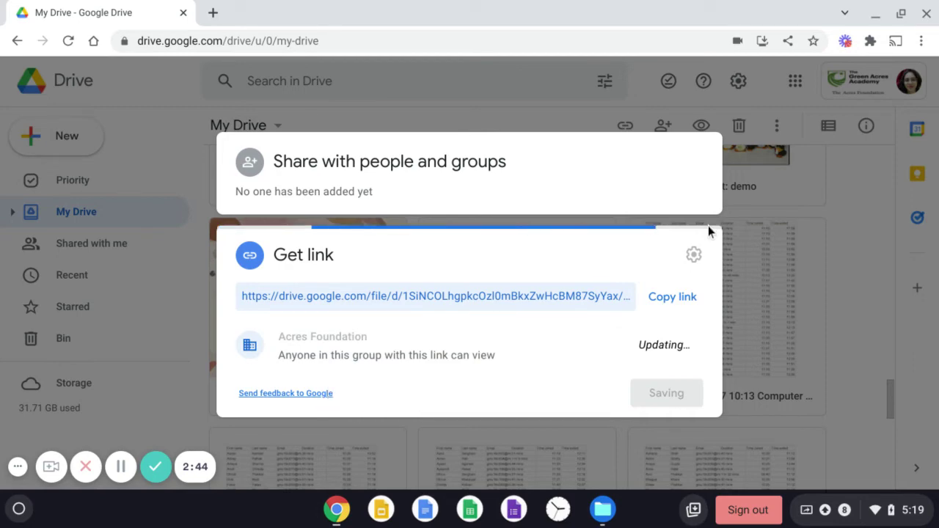
- Add a colleague to download (2).jpg with Viewer access and send the invitation
click(435, 159)
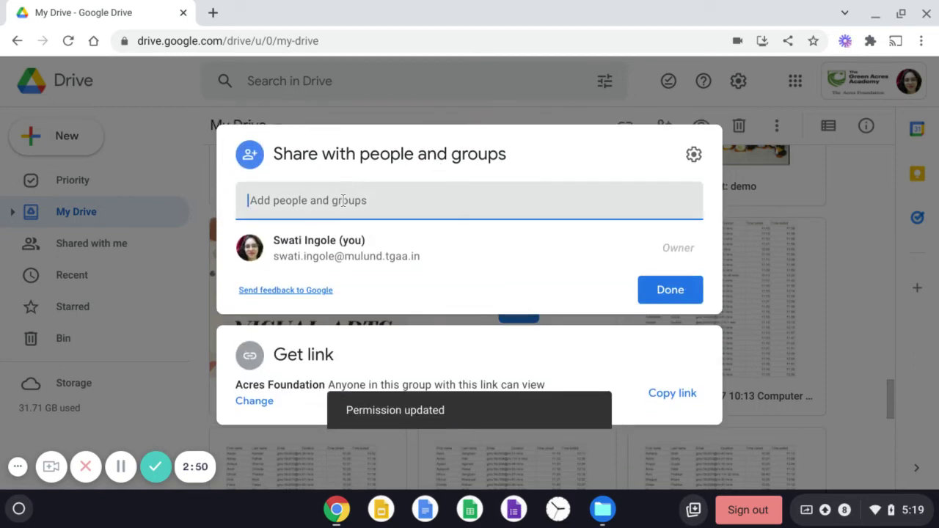
text(r)
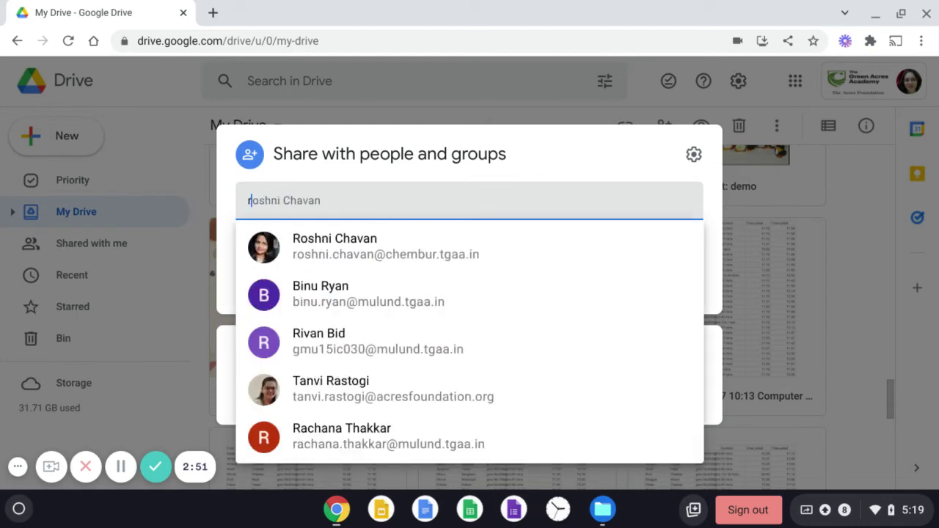
click(354, 249)
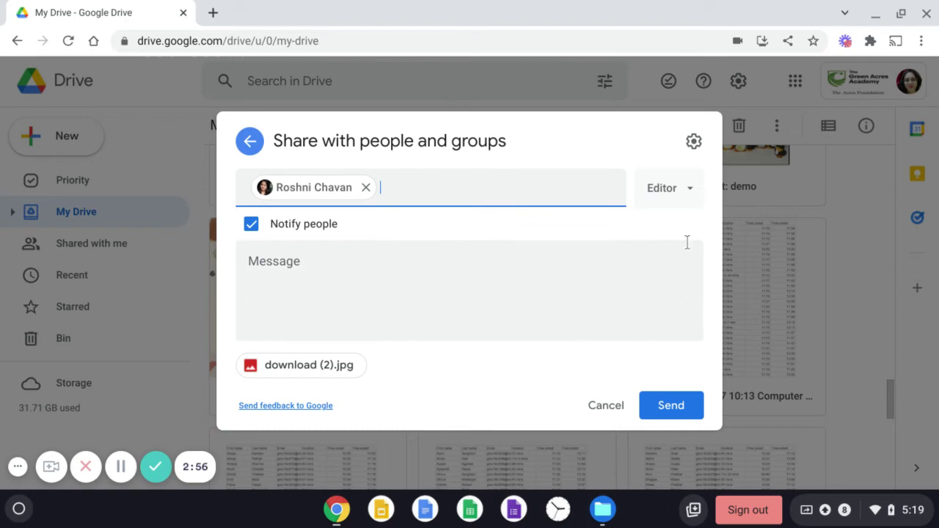
click(690, 188)
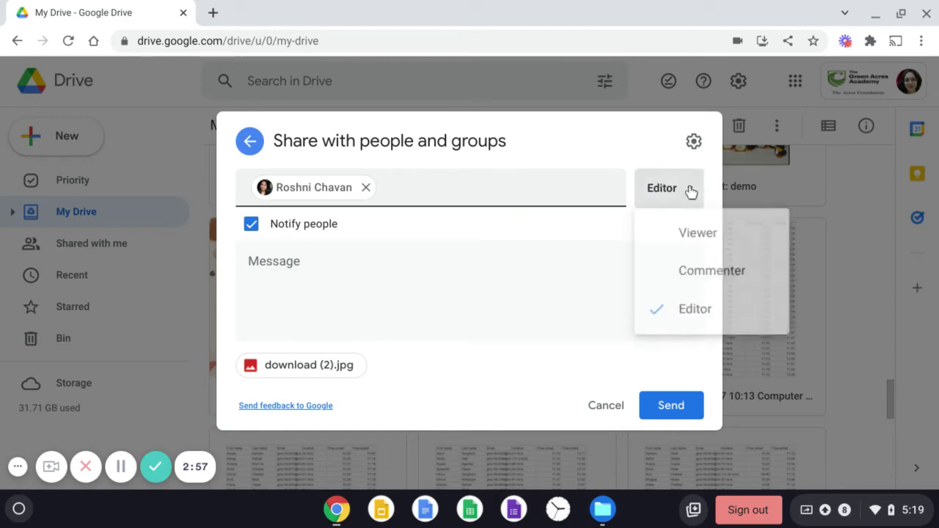
click(686, 232)
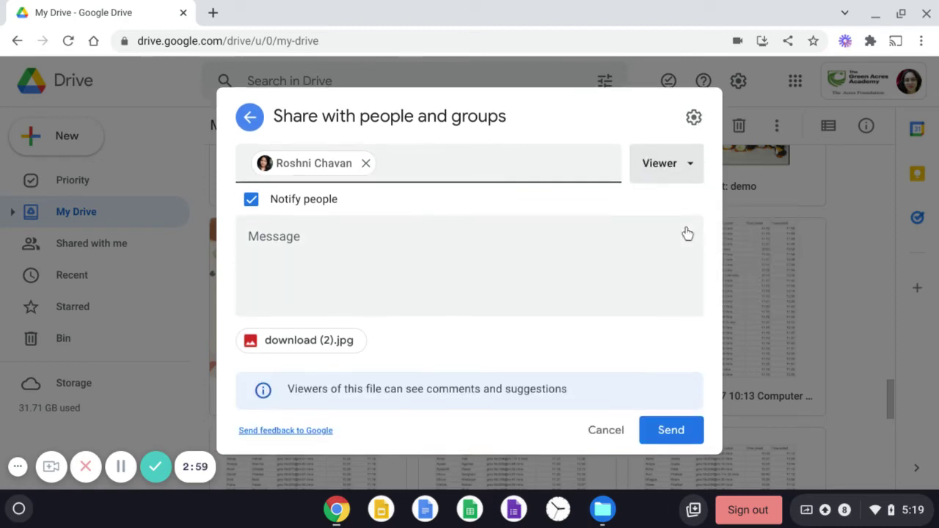
click(683, 433)
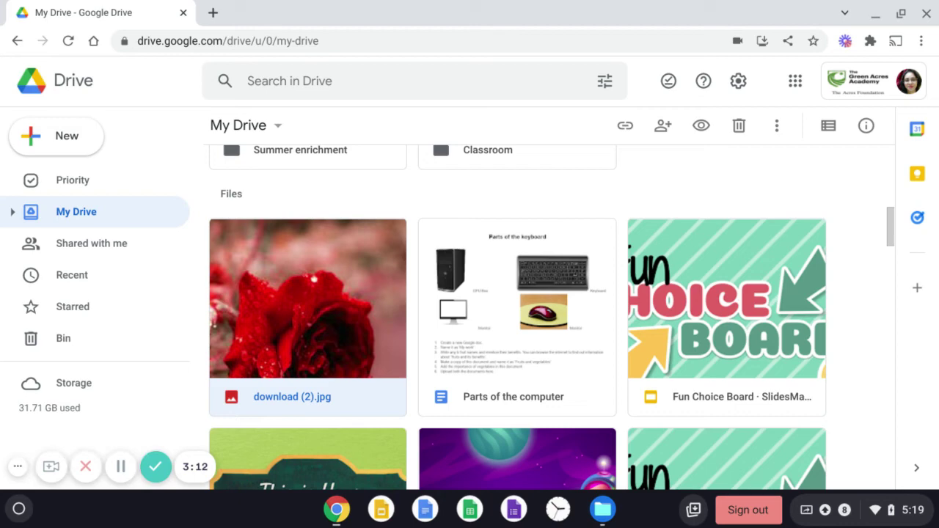
- Scroll up to Folders and open the Share dialog for the Grade 2 folder
scroll(518, 317, up, 4)
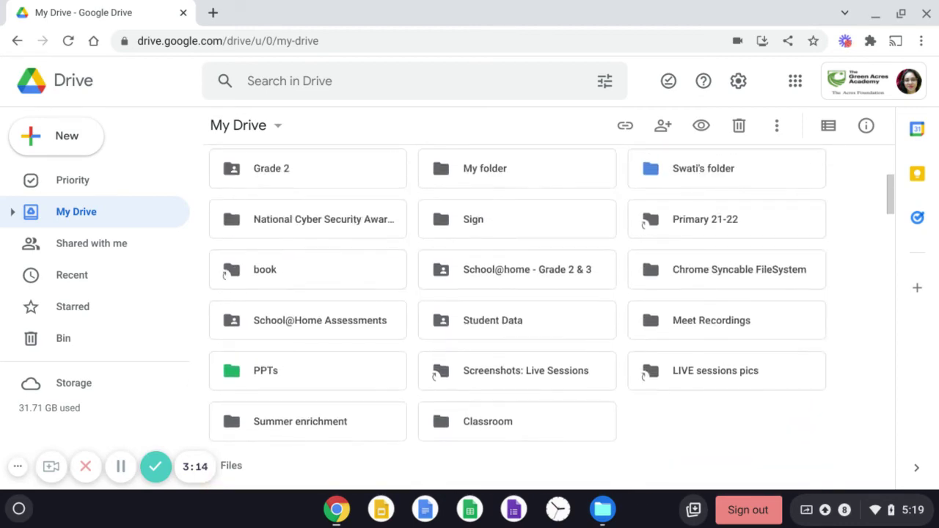
scroll(469, 320, up, 1)
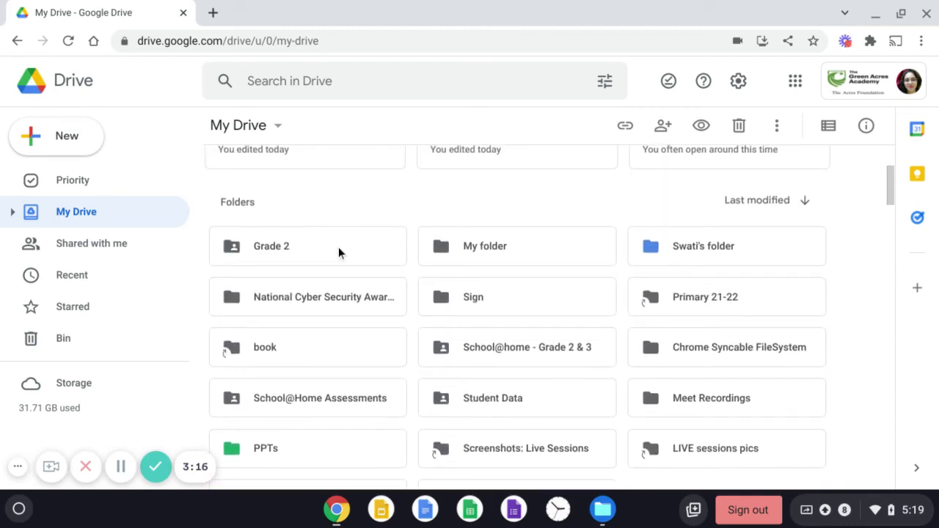
right_click(277, 250)
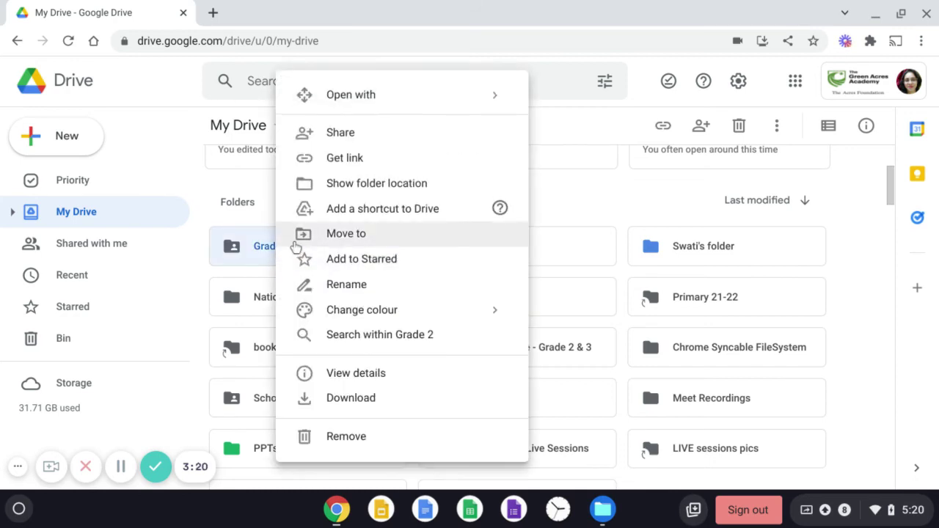
click(358, 139)
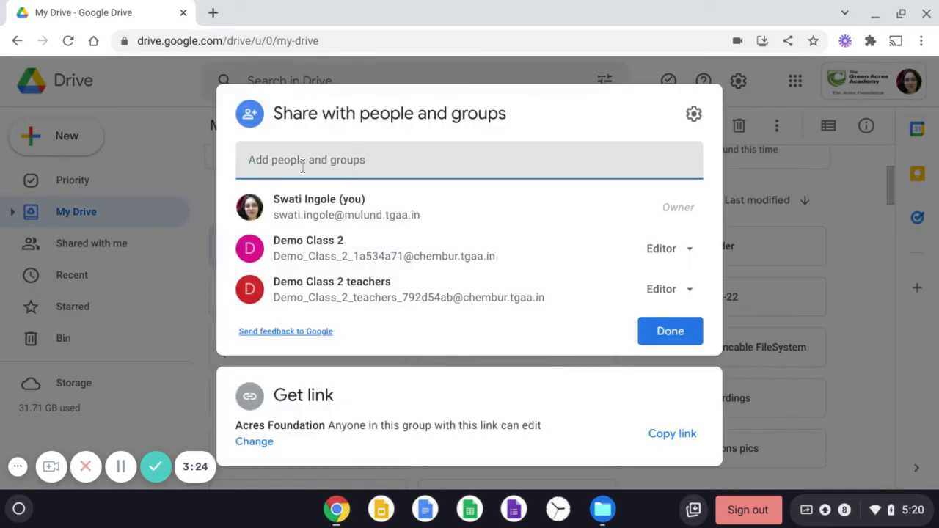
- Add a colleague to the Grade 2 folder share, keeping the Editor role
click(355, 163)
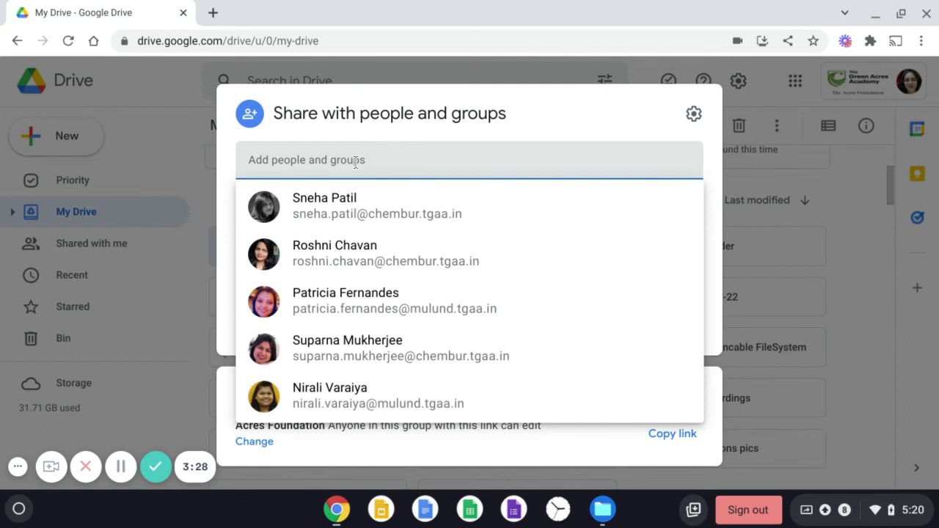
text(roshni)
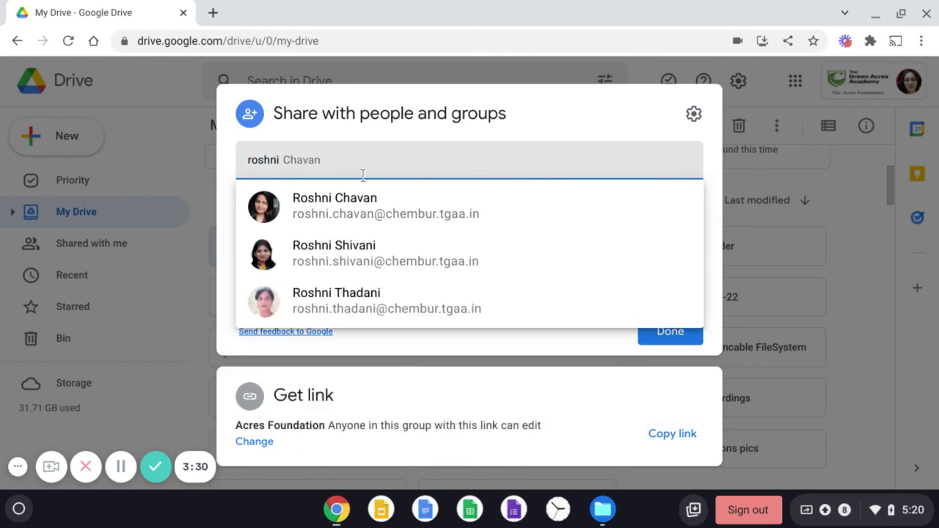
click(373, 212)
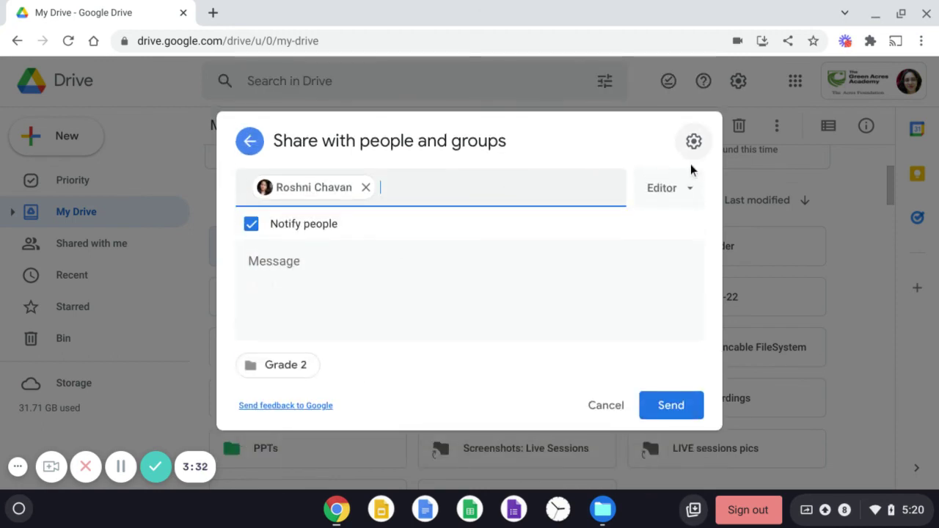
click(690, 188)
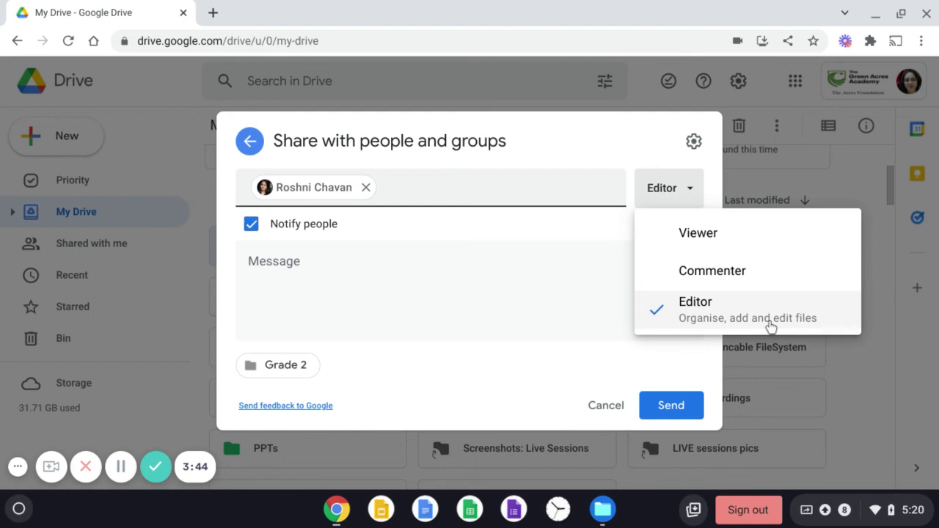
click(645, 370)
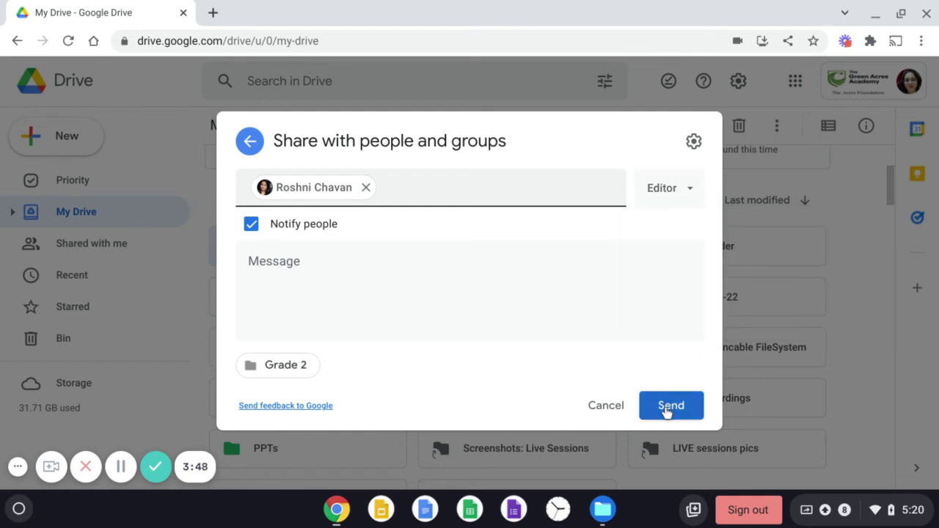